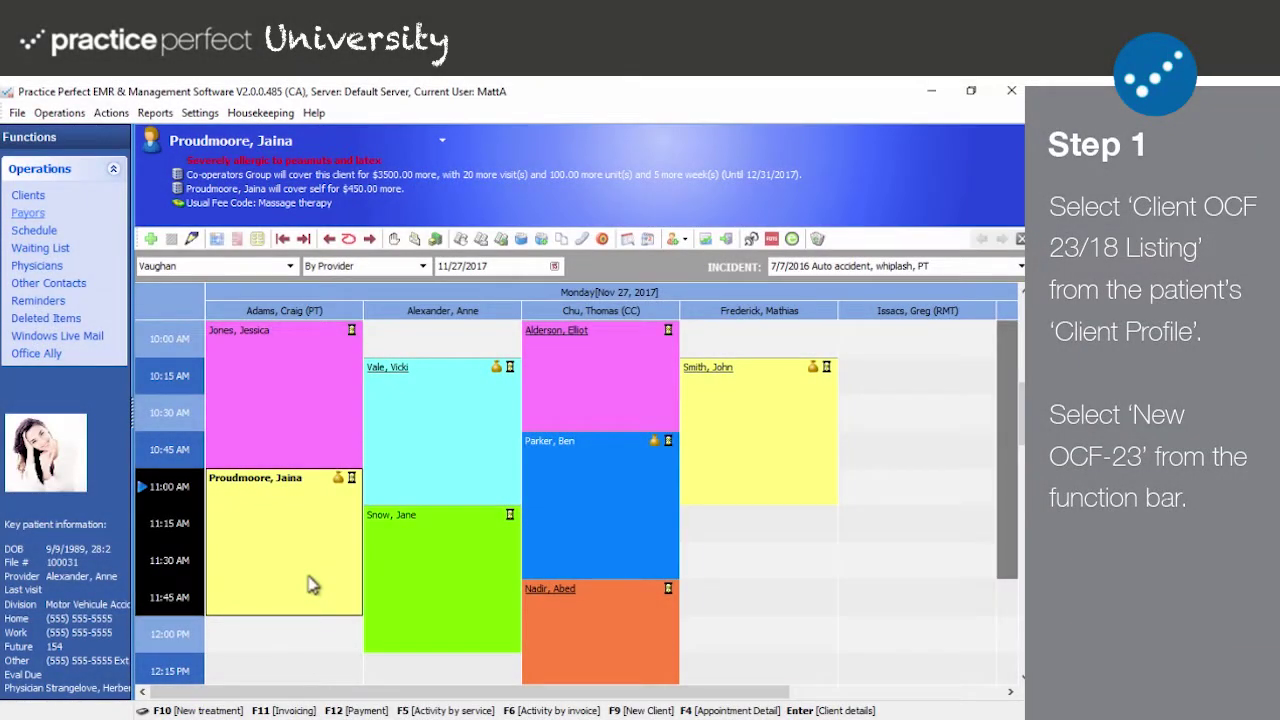
# - Open the profile of the client booked at 11:00 AM and start a new OCF-23 from their OCF 23/18 listing
pyautogui.doubleClick(310, 585)
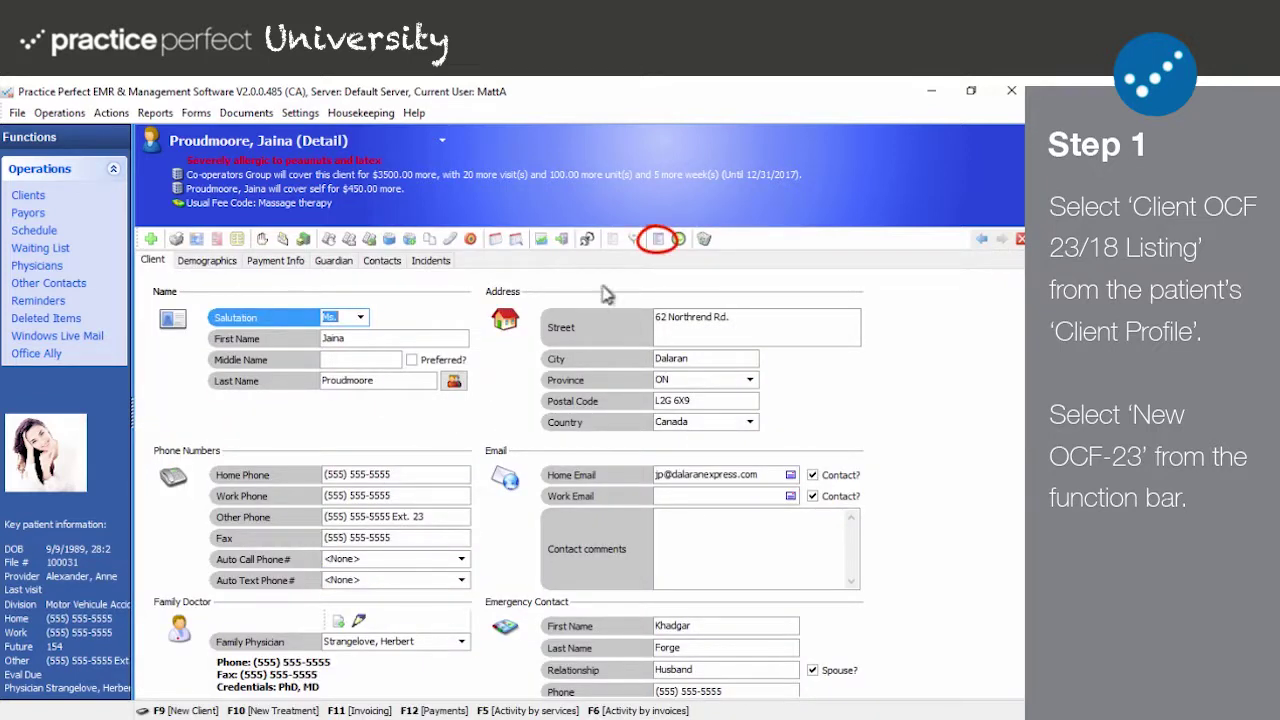
pyautogui.click(658, 248)
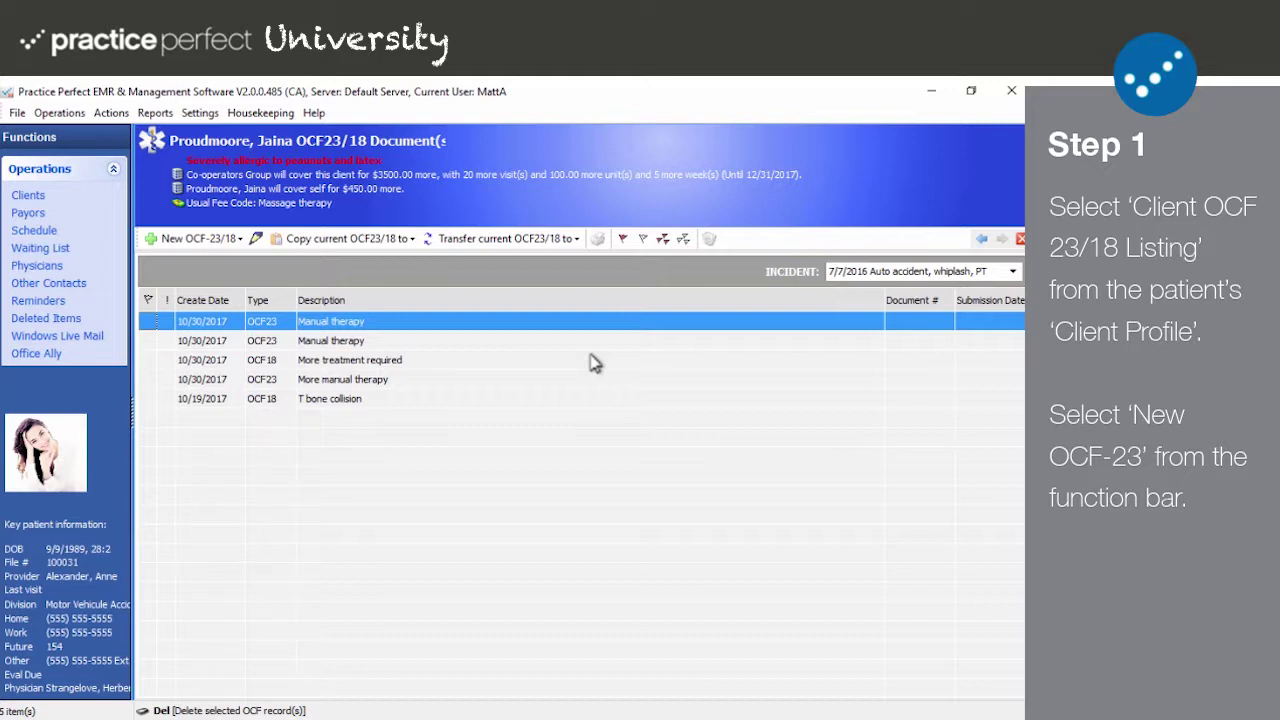
pyautogui.click(209, 248)
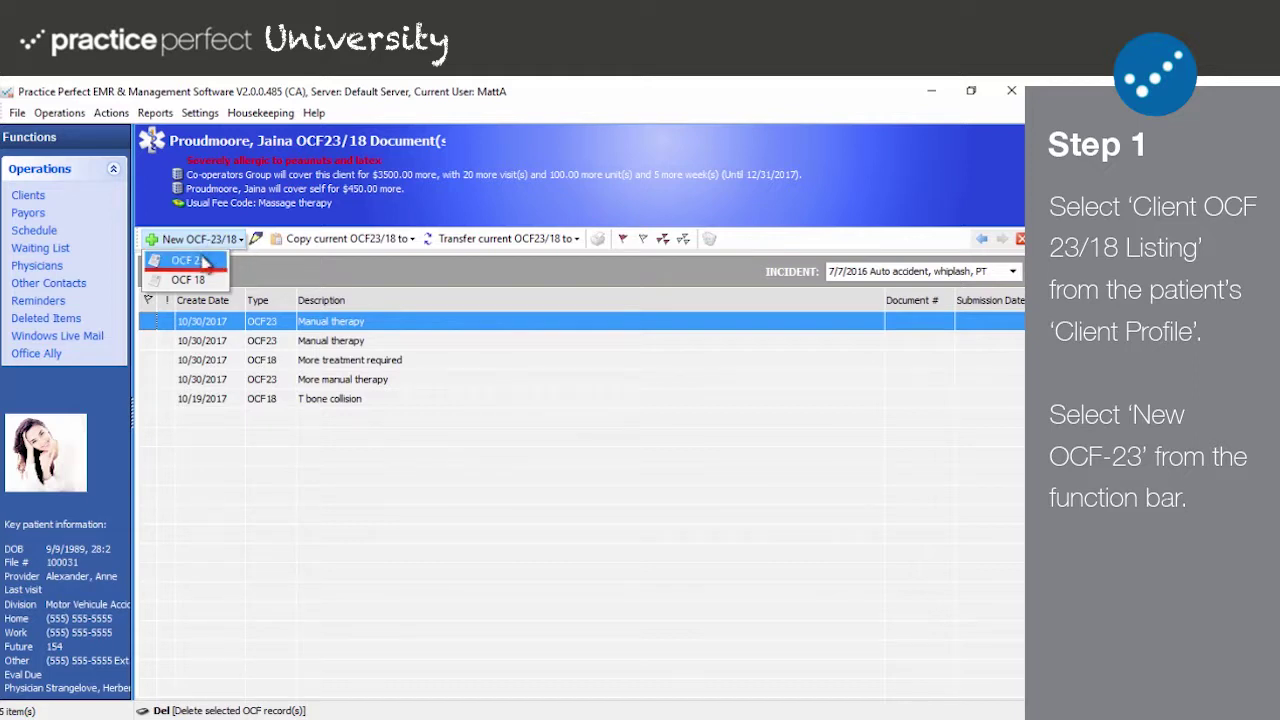
pyautogui.click(199, 263)
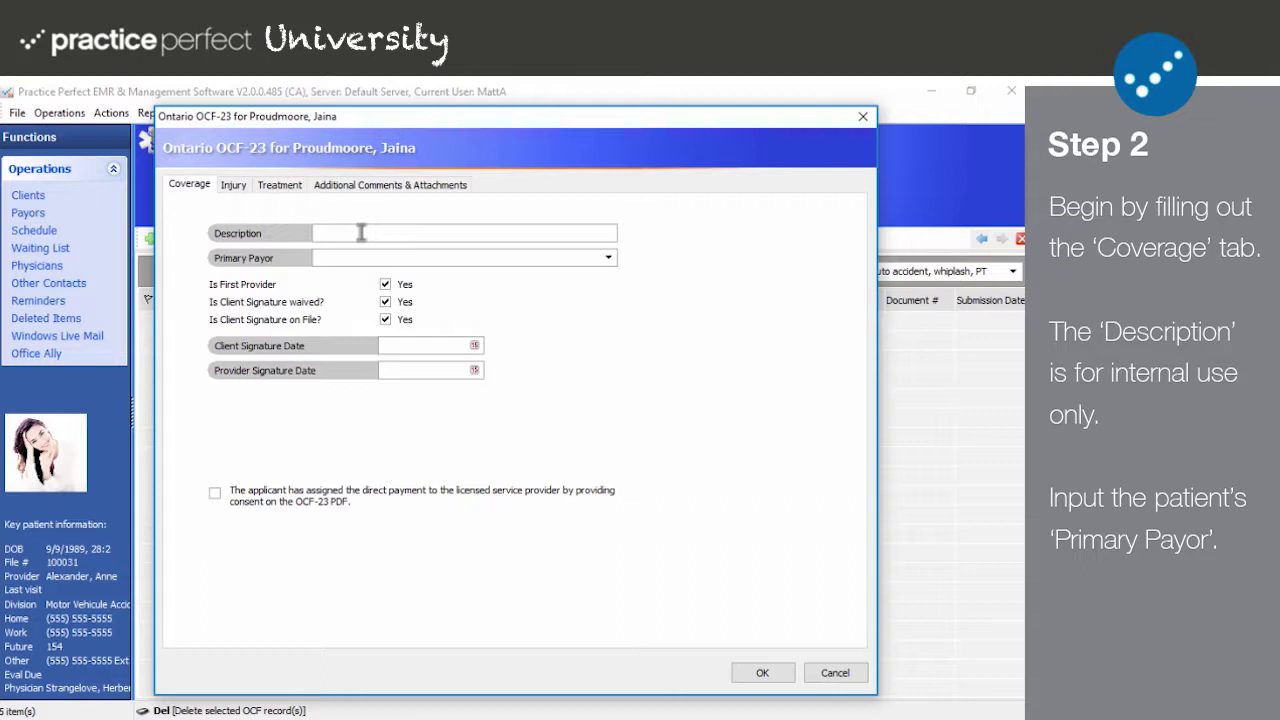
# - Enter the description "This is for internal use" and set the primary payor to Co-operators Group
pyautogui.click(361, 232)
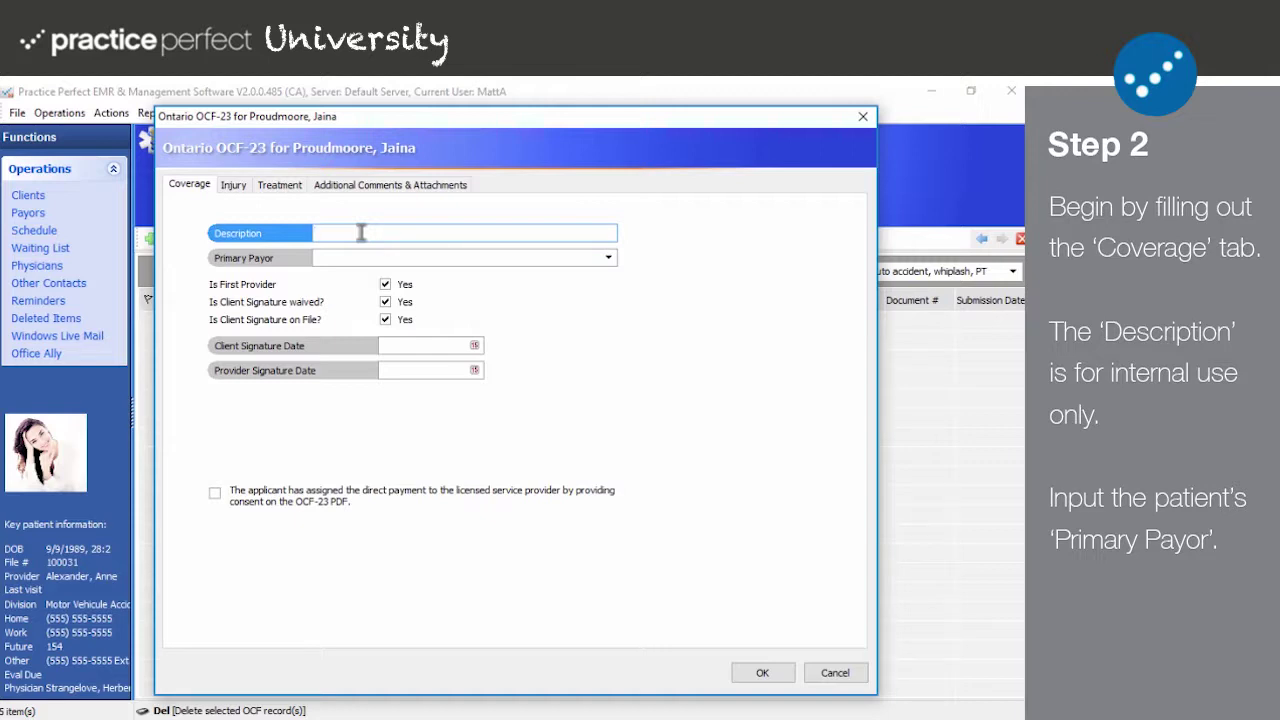
pyautogui.write('This is for internal use')
pyautogui.click(608, 259)
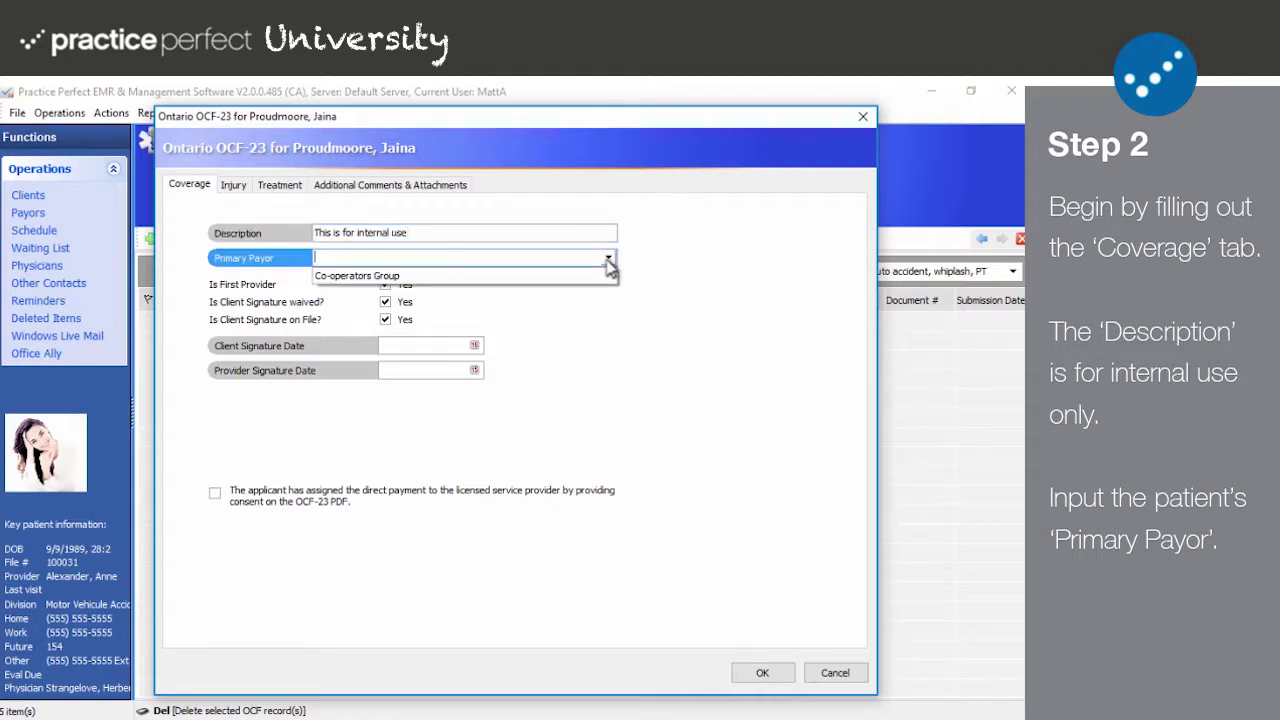
pyautogui.click(547, 279)
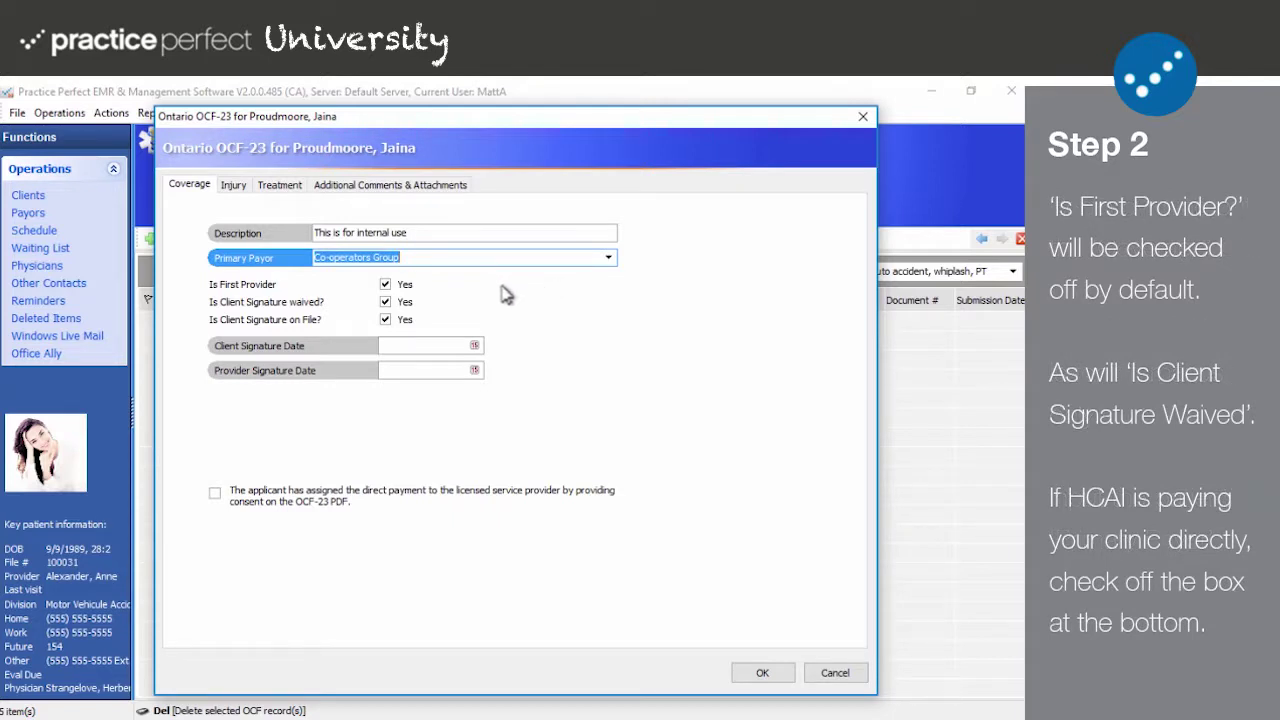
# - Complete the coverage details with first provider unchecked, client and provider signature dates of 11/27/2017, and direct payment to the service provider assigned
pyautogui.click(385, 285)
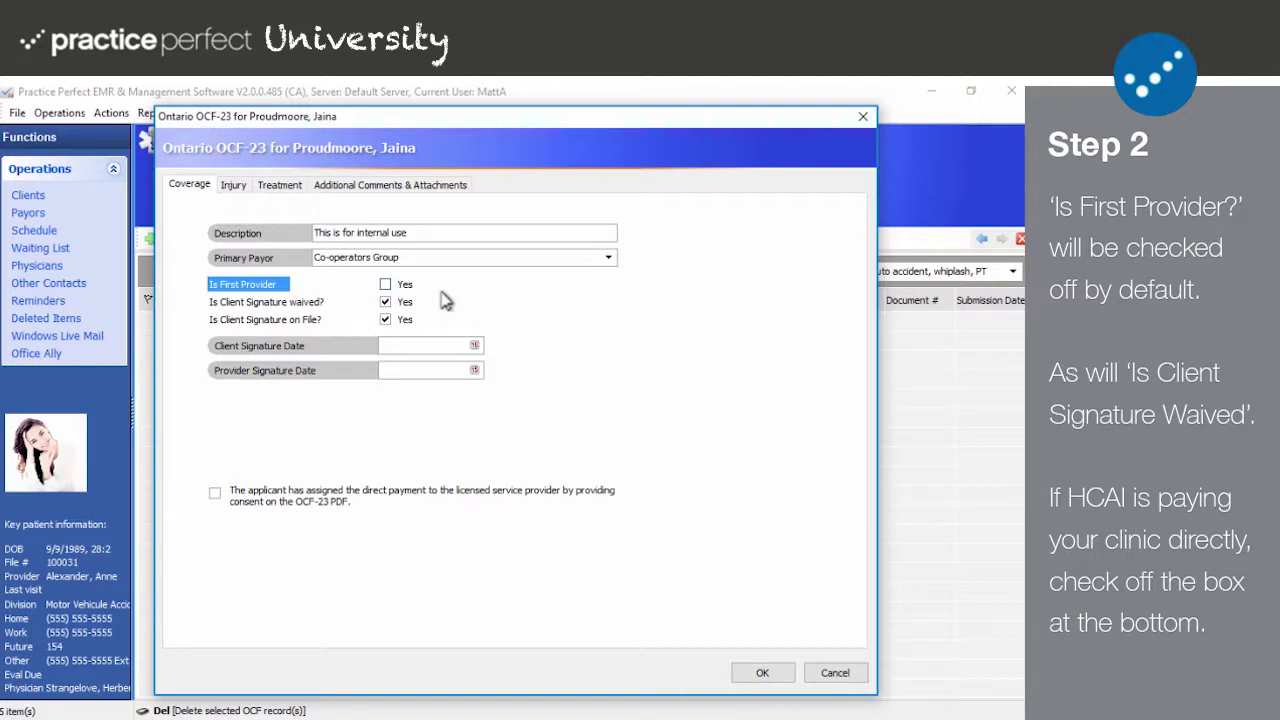
pyautogui.click(475, 345)
pyautogui.click(421, 455)
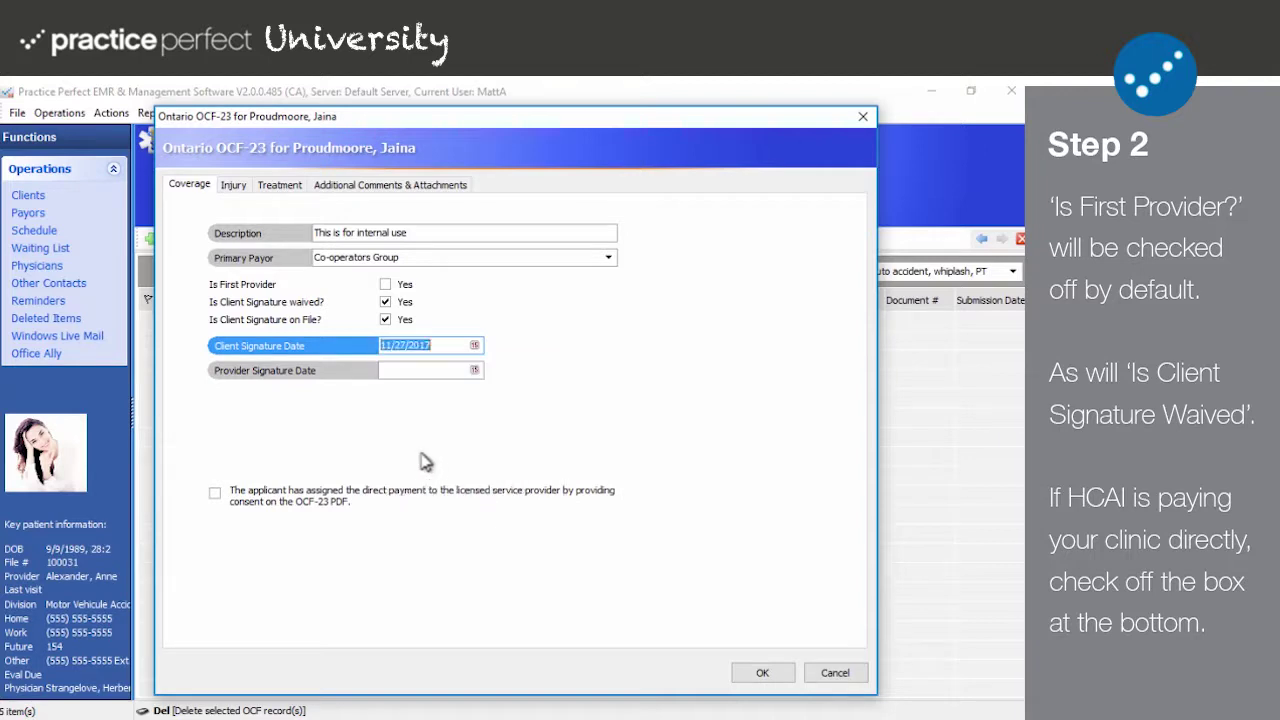
pyautogui.click(475, 371)
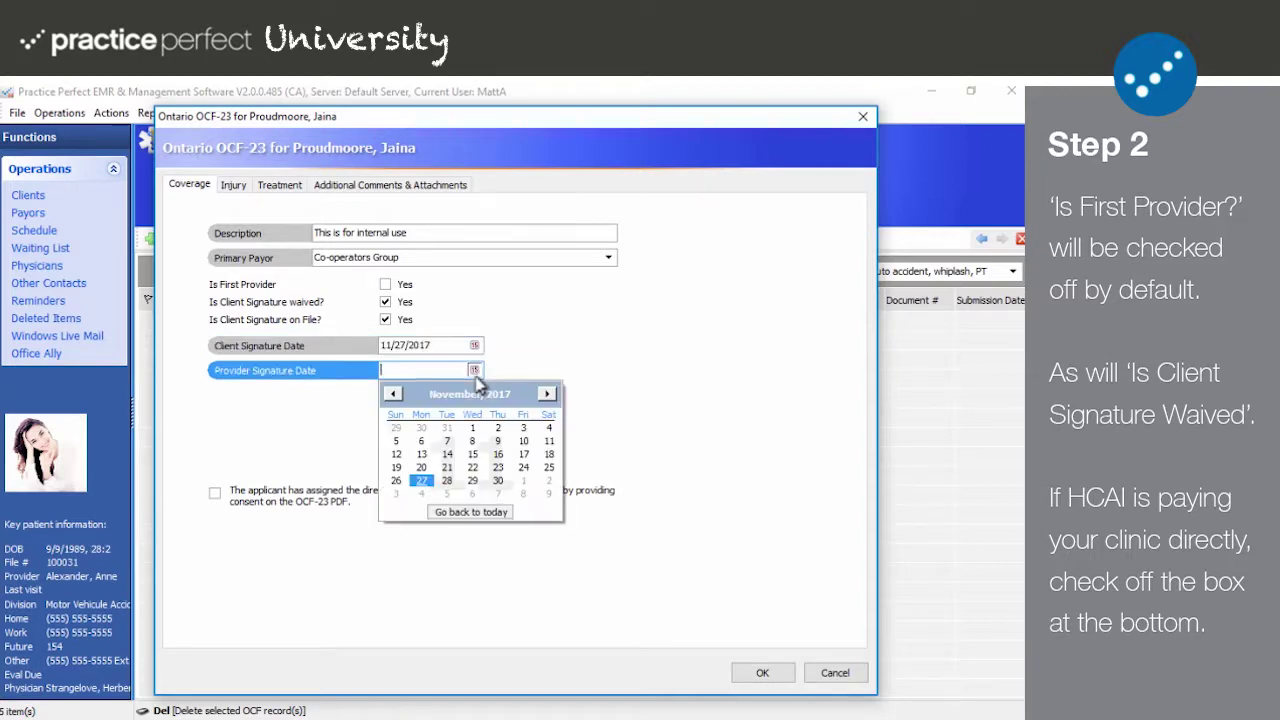
pyautogui.click(421, 480)
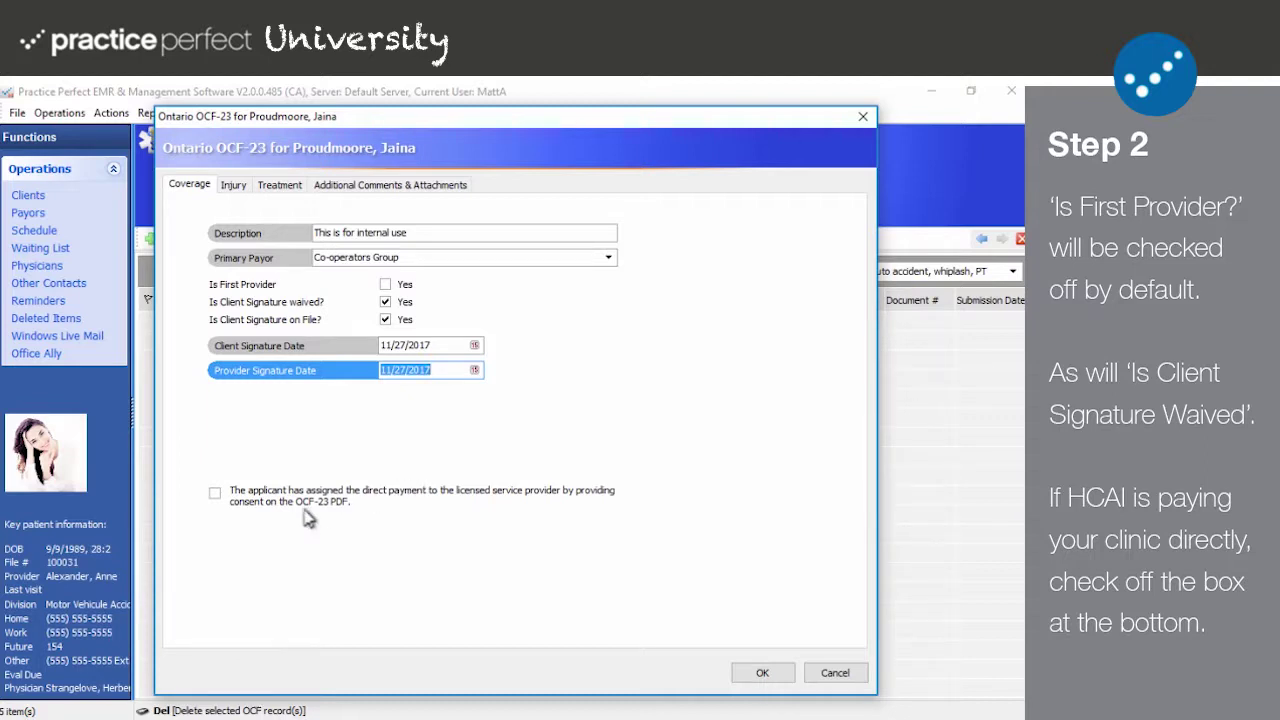
pyautogui.click(216, 494)
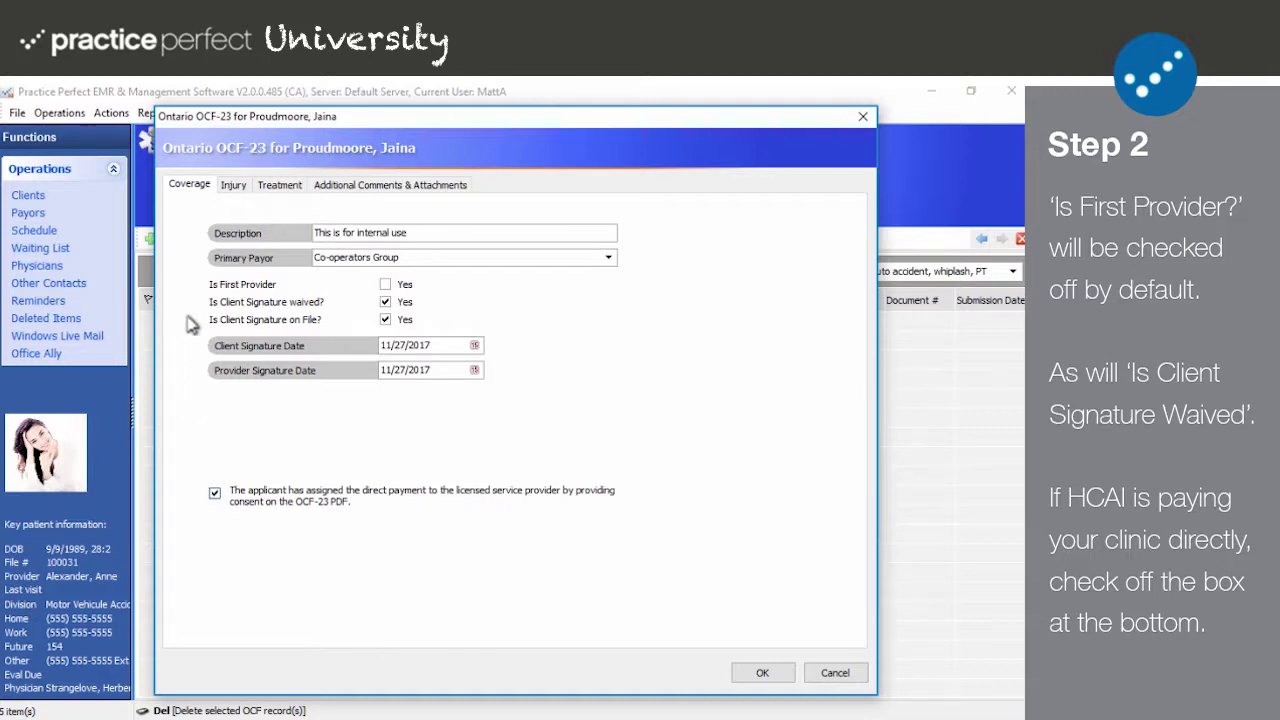
# - In the injury details, mark employed at time of accident and set prior conditions to Yes with "The patient suffers from TMJ."
pyautogui.click(236, 186)
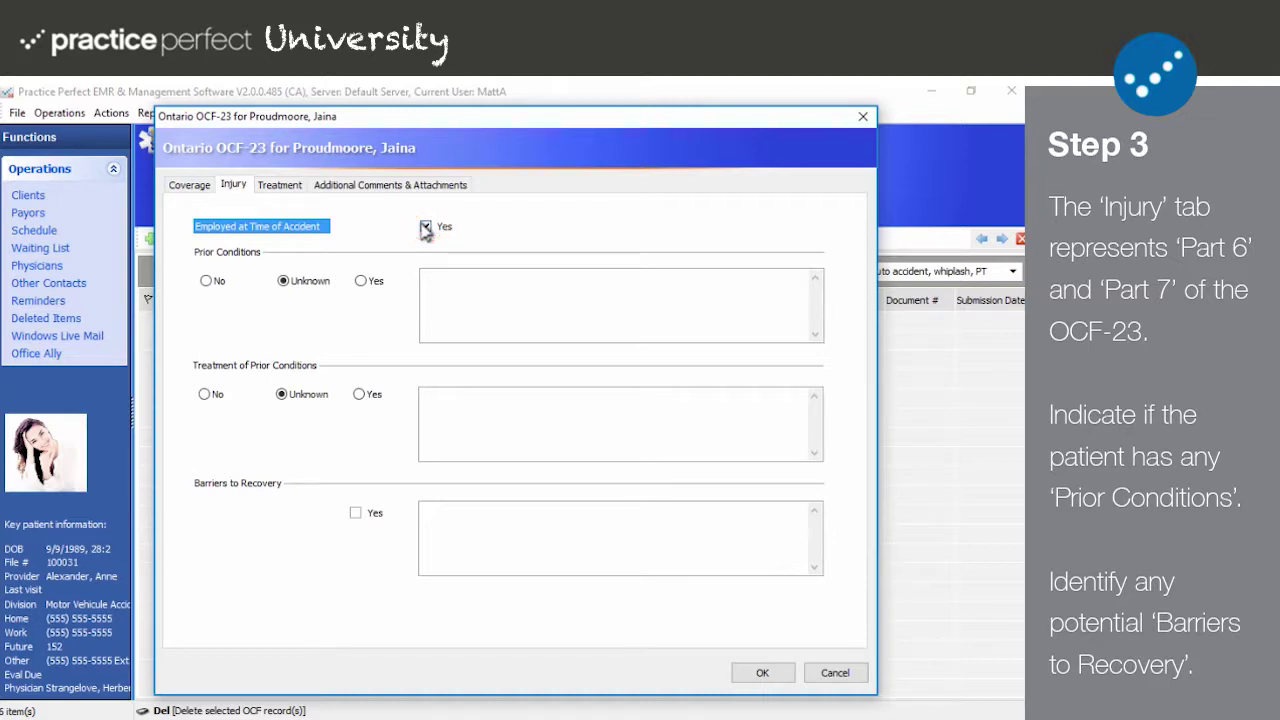
pyautogui.click(445, 282)
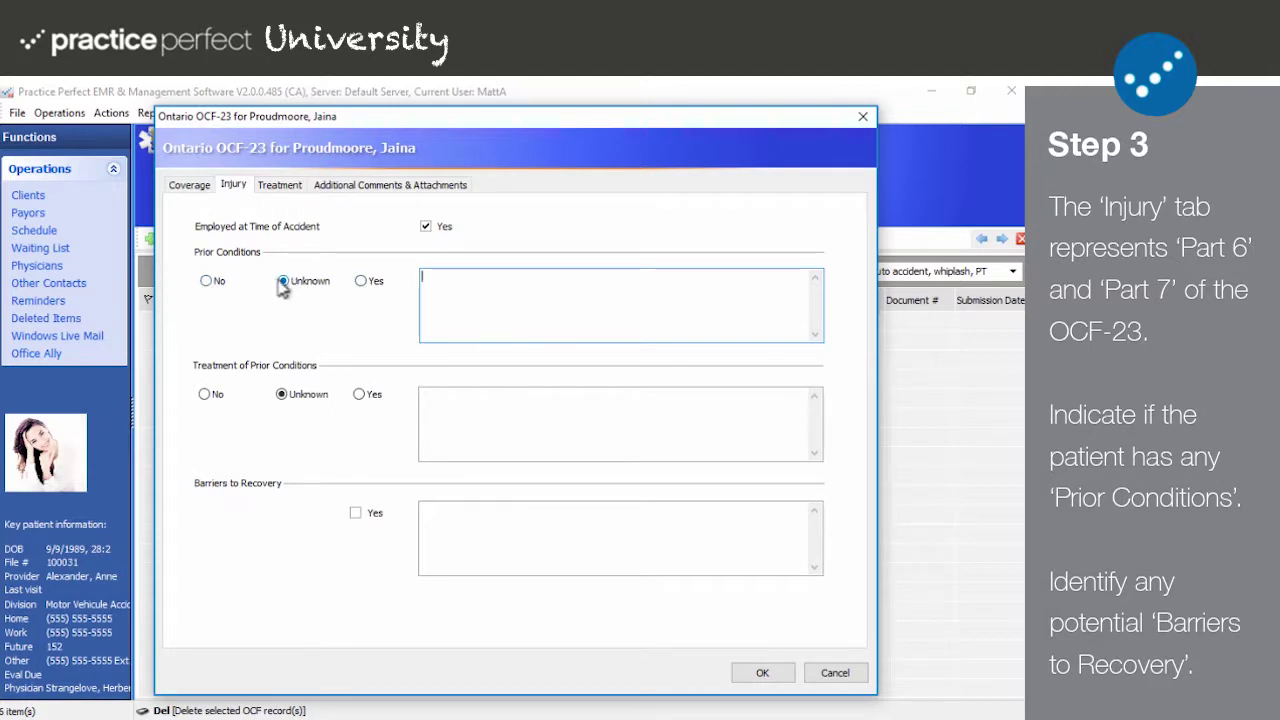
pyautogui.click(361, 282)
pyautogui.click(466, 278)
pyautogui.write('The patient ')
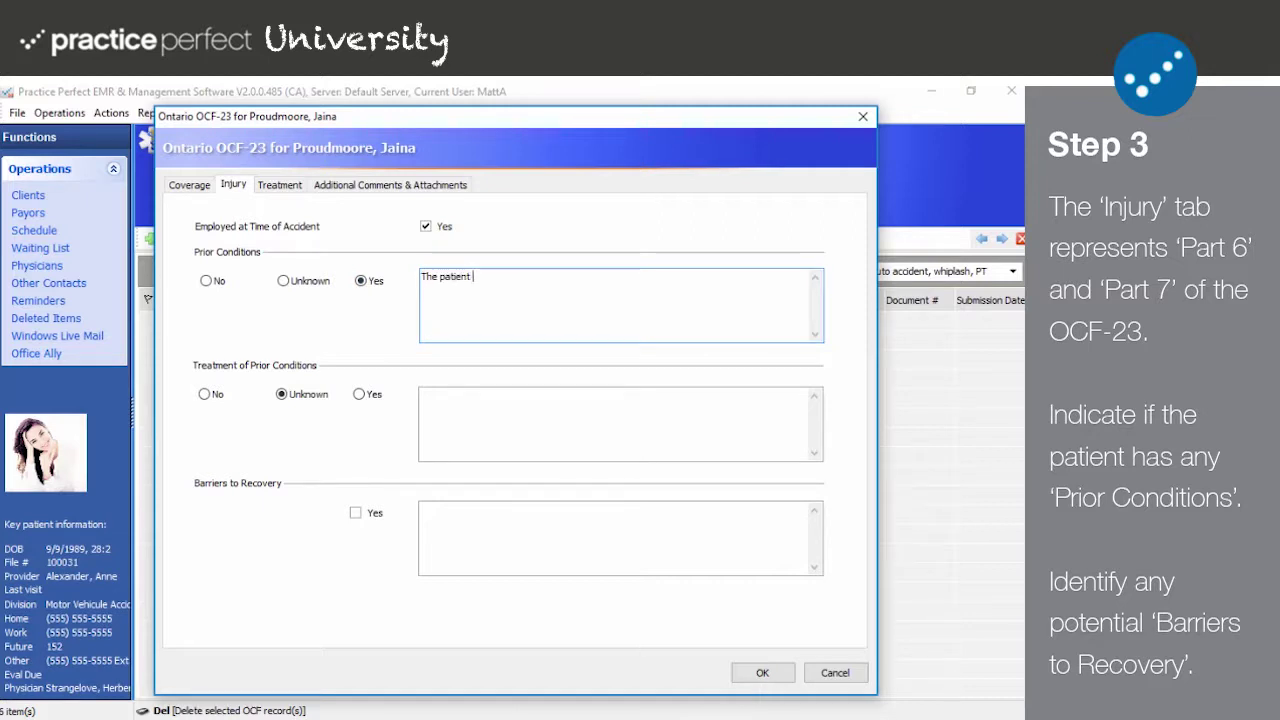
pyautogui.write('suffers from TMJ.')
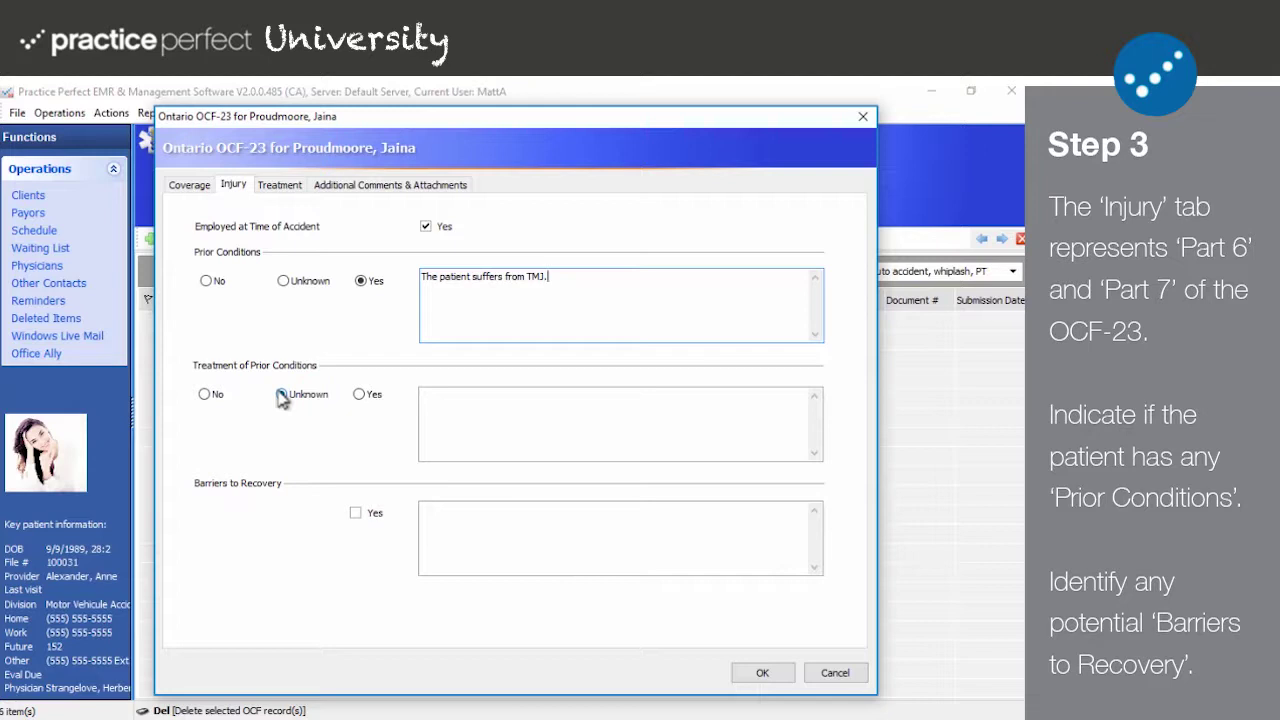
# - Set treatment of prior conditions to Yes and enter "Regularly take pain killers to cope with it."
pyautogui.click(360, 395)
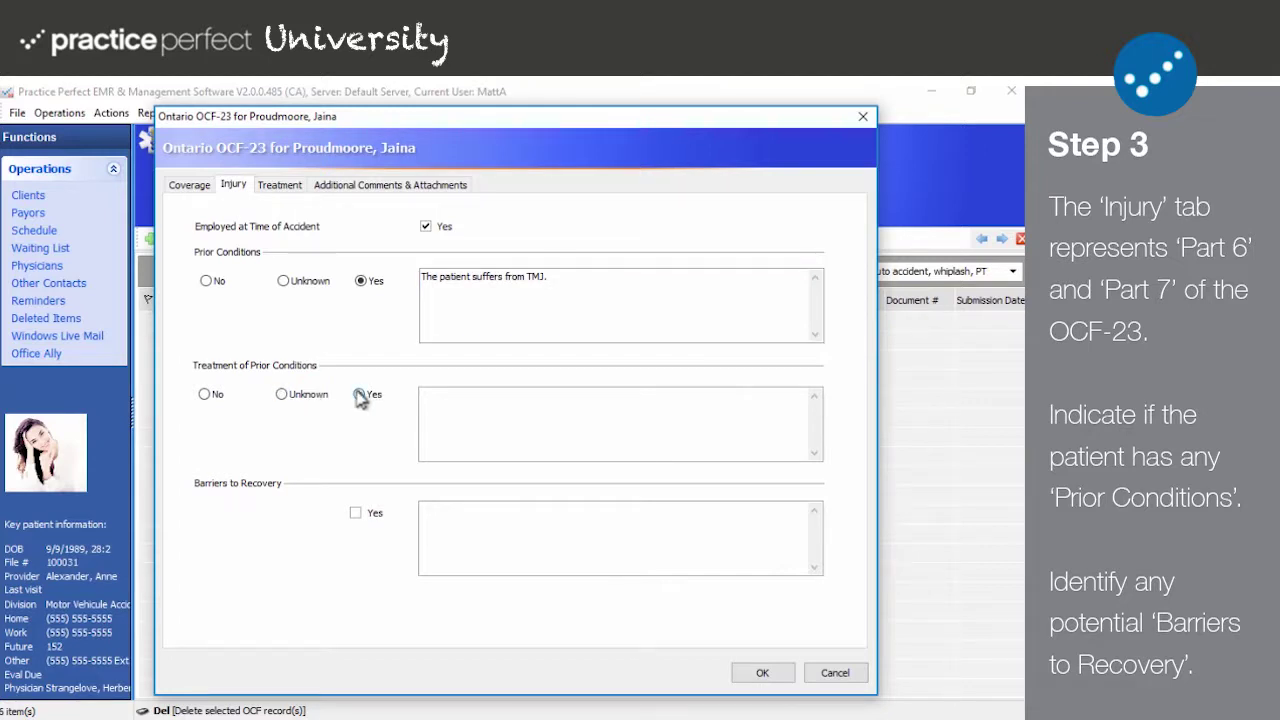
pyautogui.click(466, 397)
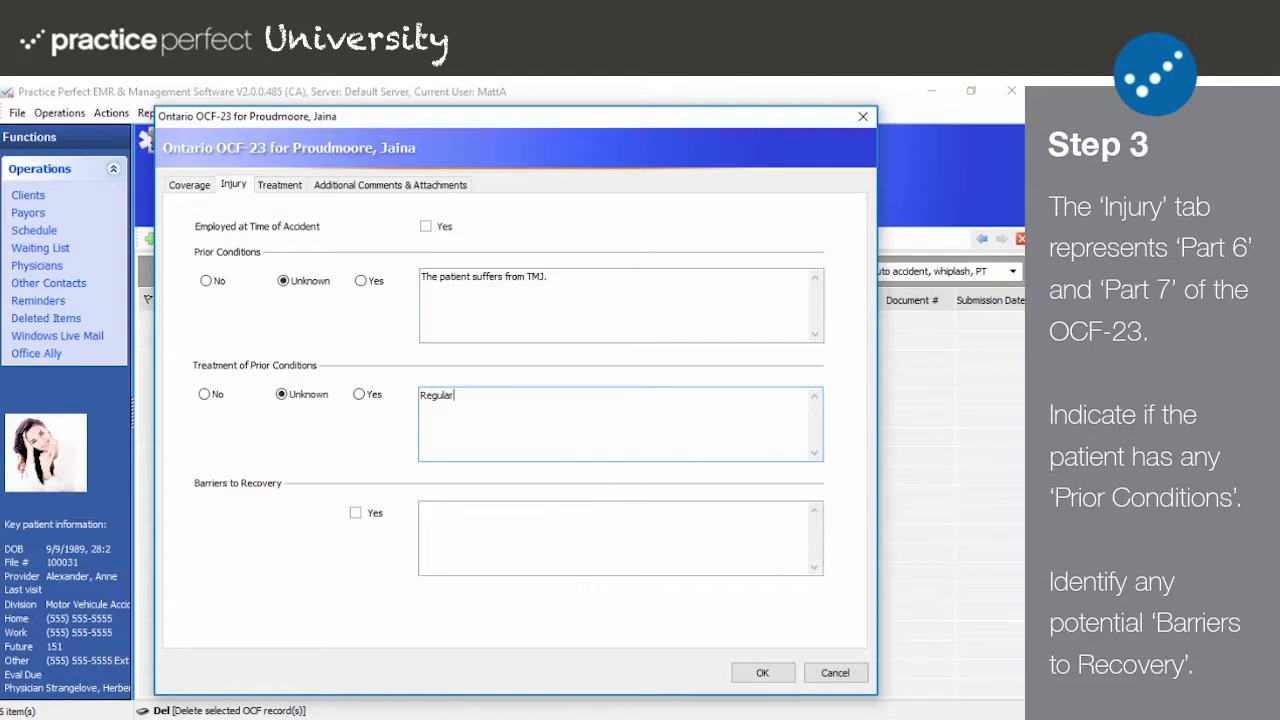
pyautogui.write('ly take pain killers to cope with it.')
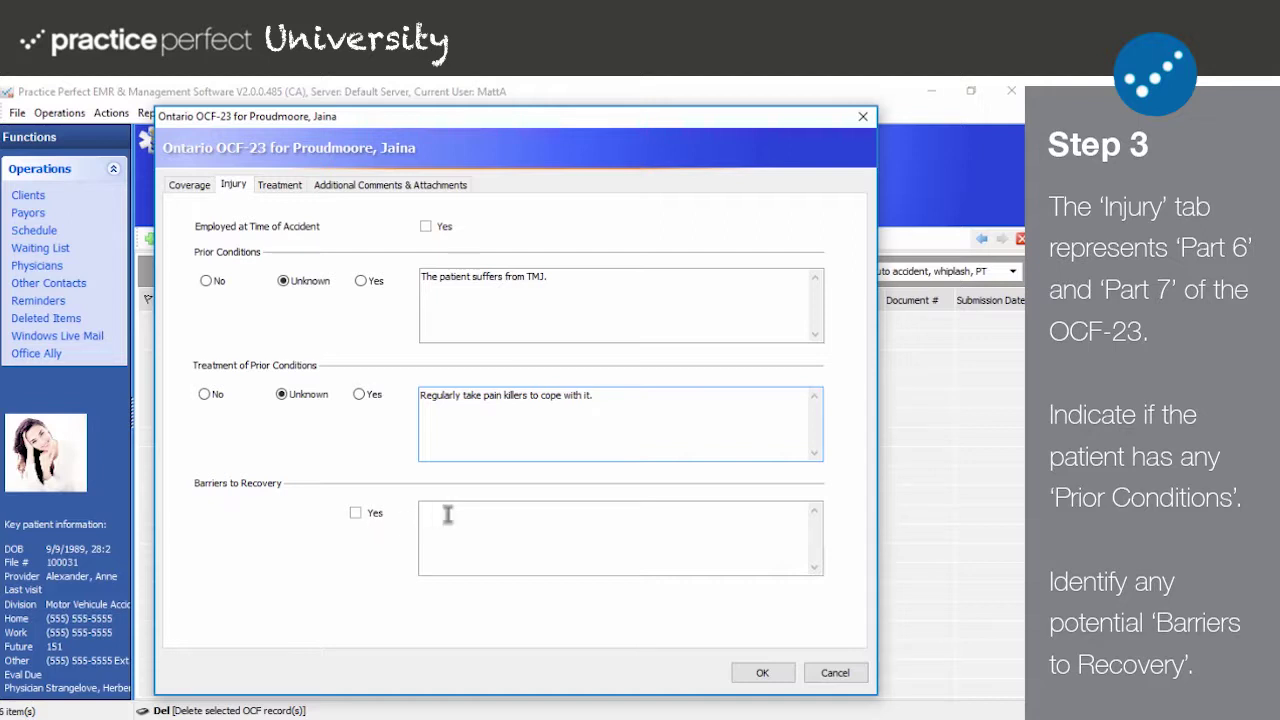
# - Enter 1800 as the amount in the MIG treatment details
pyautogui.click(274, 189)
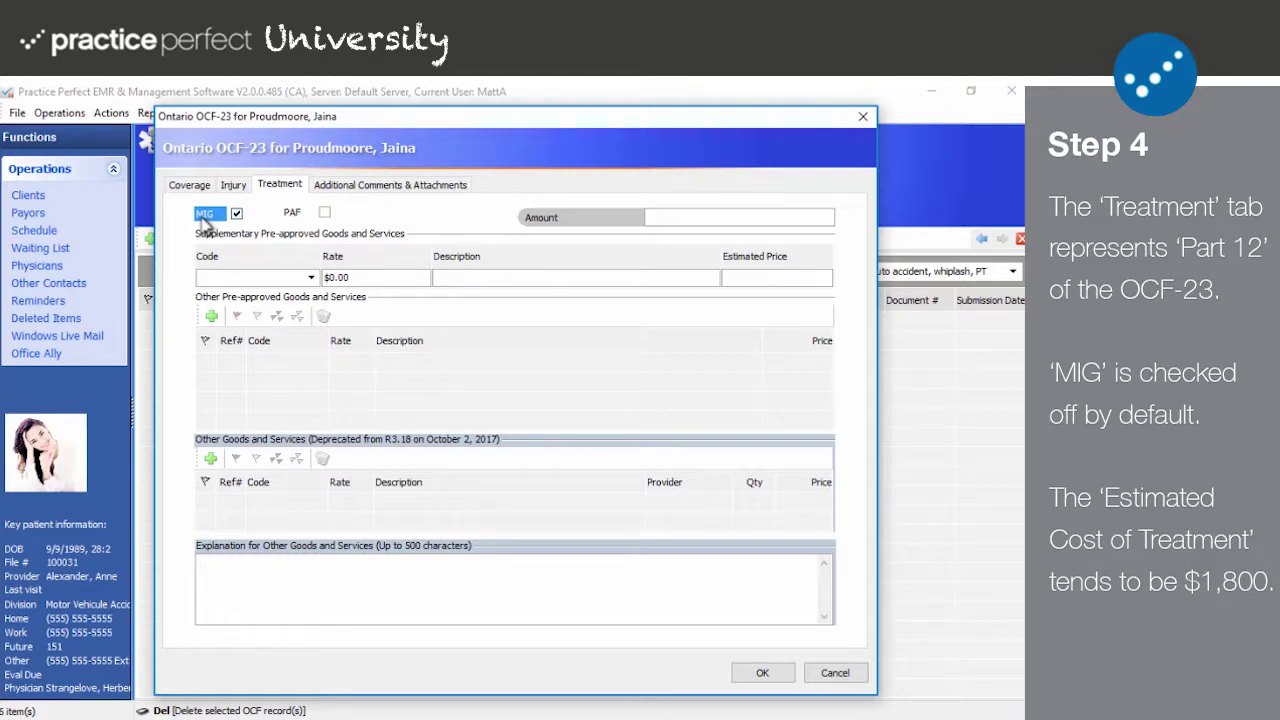
pyautogui.click(681, 215)
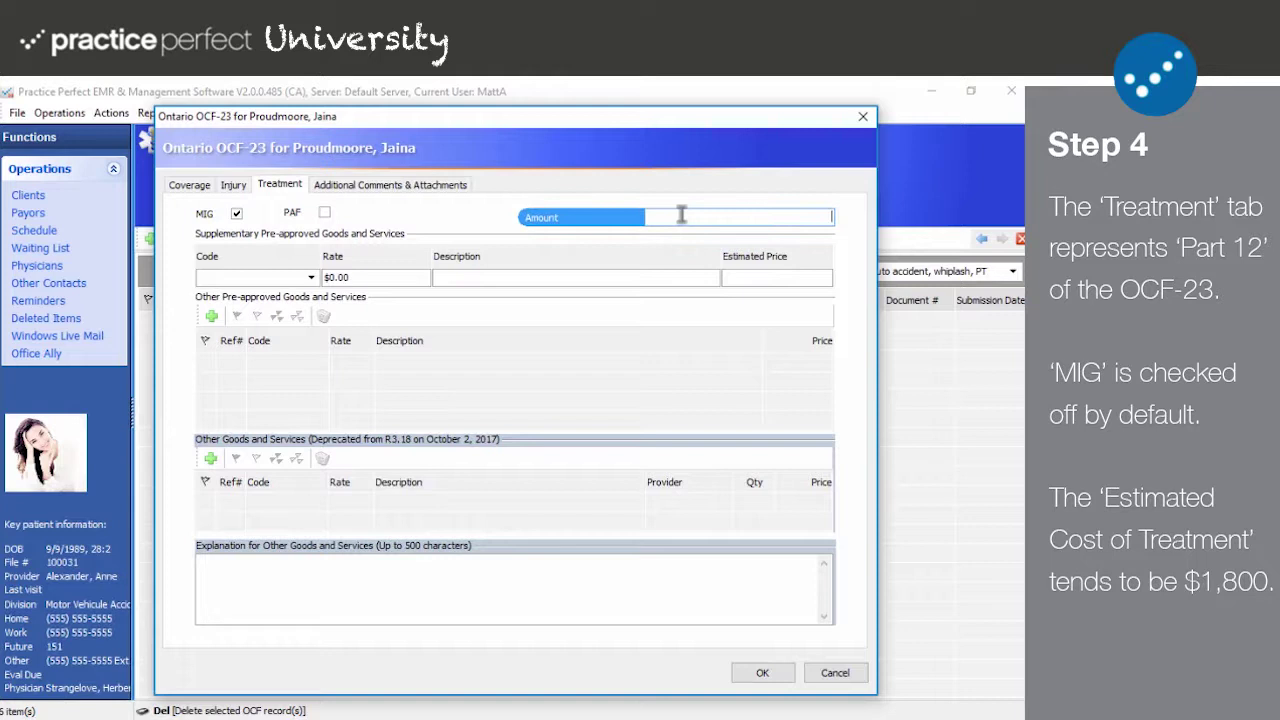
pyautogui.write('1800')
# - Choose fee code MIGSG for the supplementary pre-approved goods and services and go through its rate, description and estimated price
pyautogui.click(311, 278)
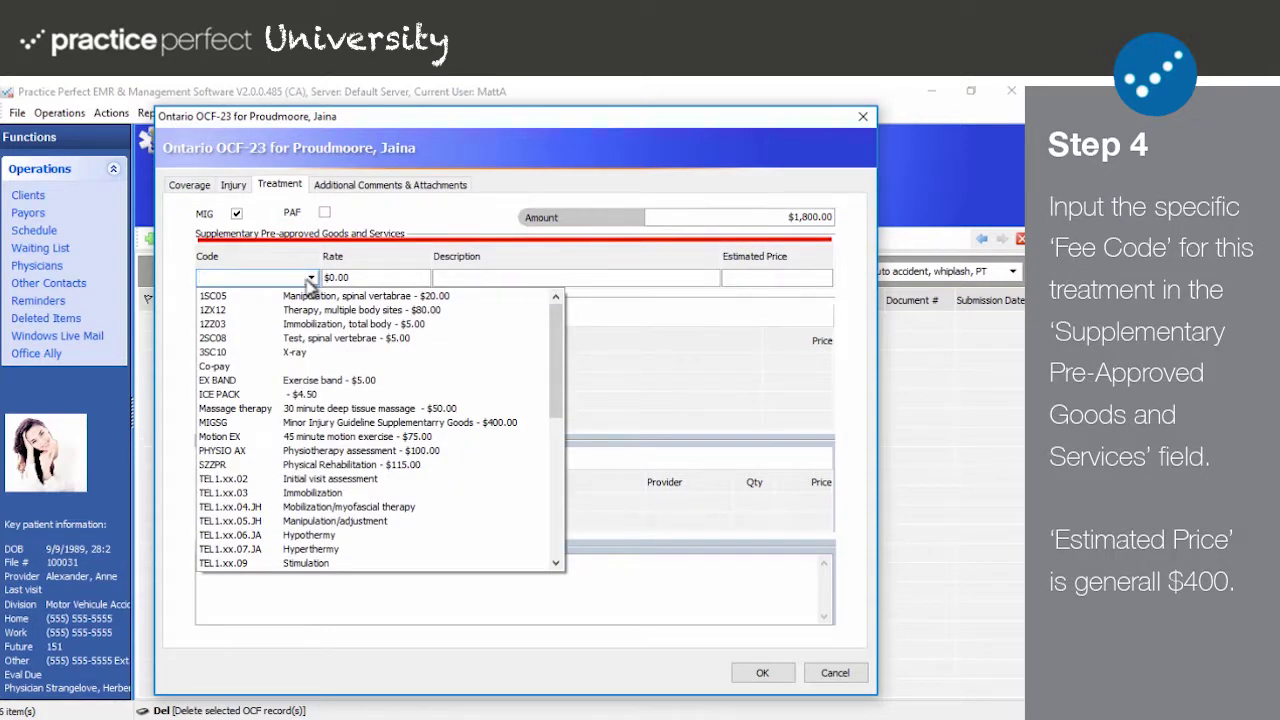
pyautogui.write('MIGSG')
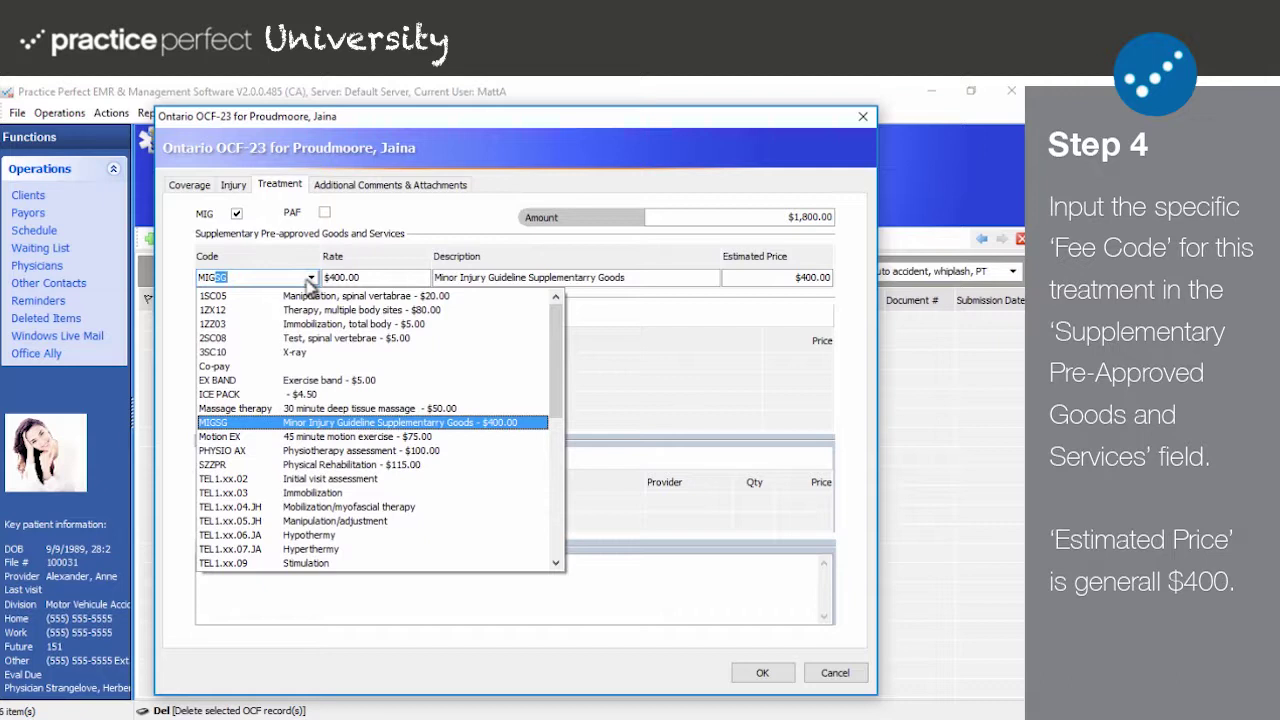
pyautogui.press('Return')
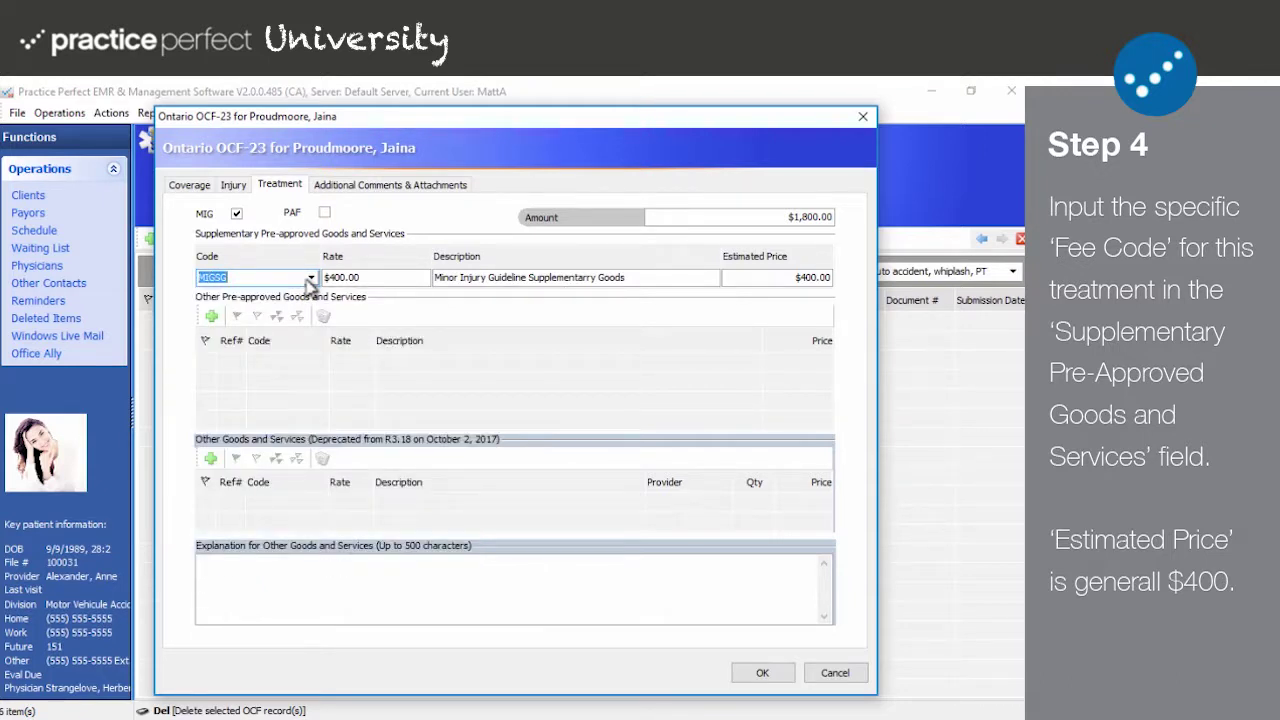
pyautogui.press('Tab')
pyautogui.press('Tab')
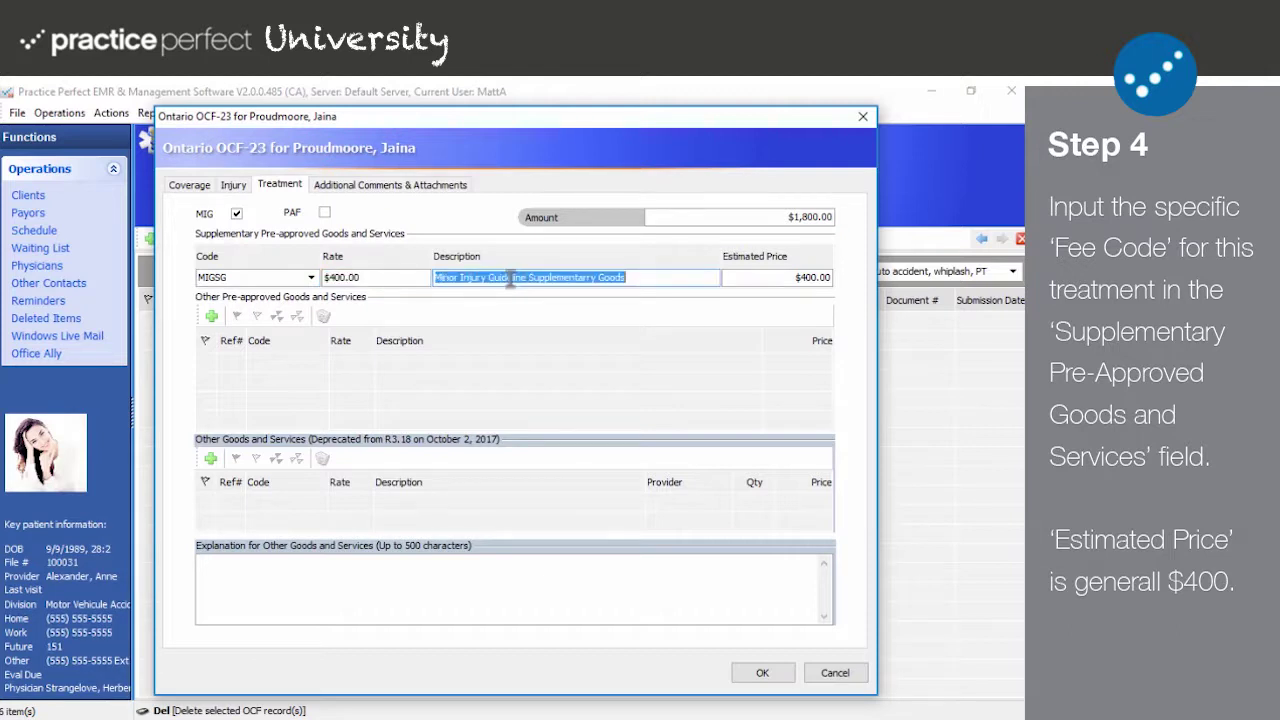
pyautogui.press('Tab')
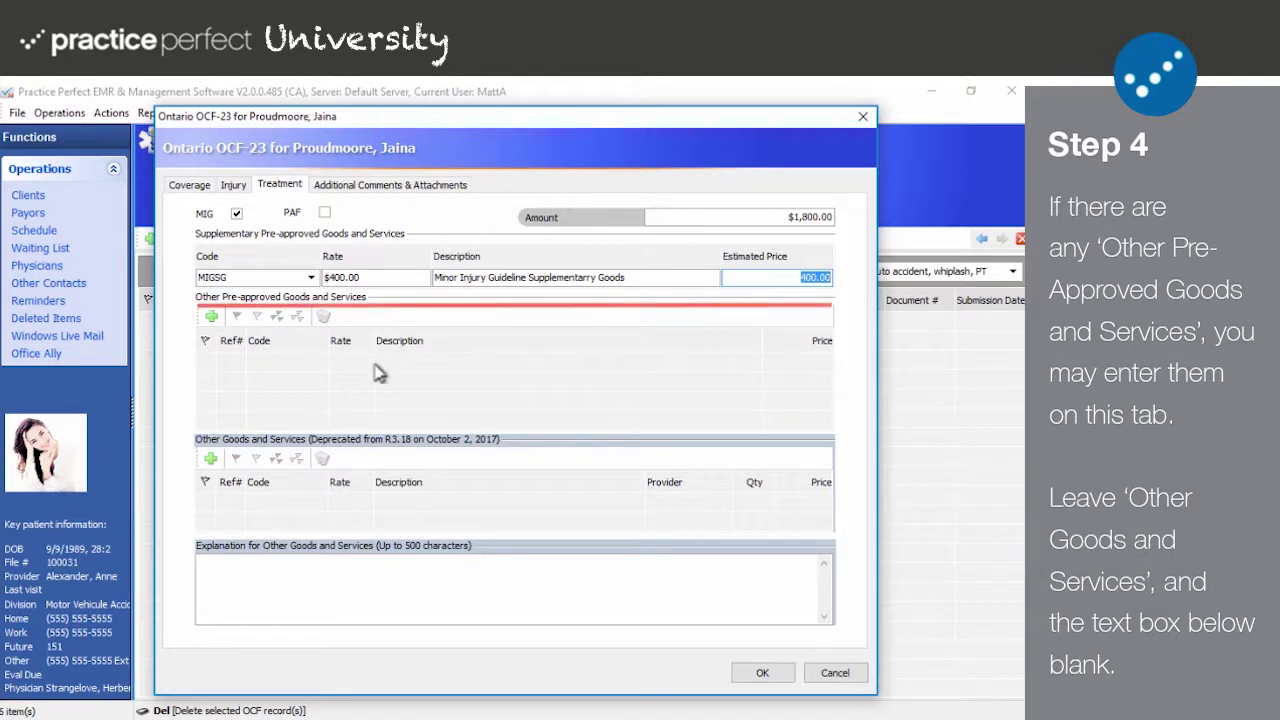
# - Try adding a 3SC10 X-ray line to Other Pre-approved Goods and Services, and delete that line
pyautogui.click(208, 317)
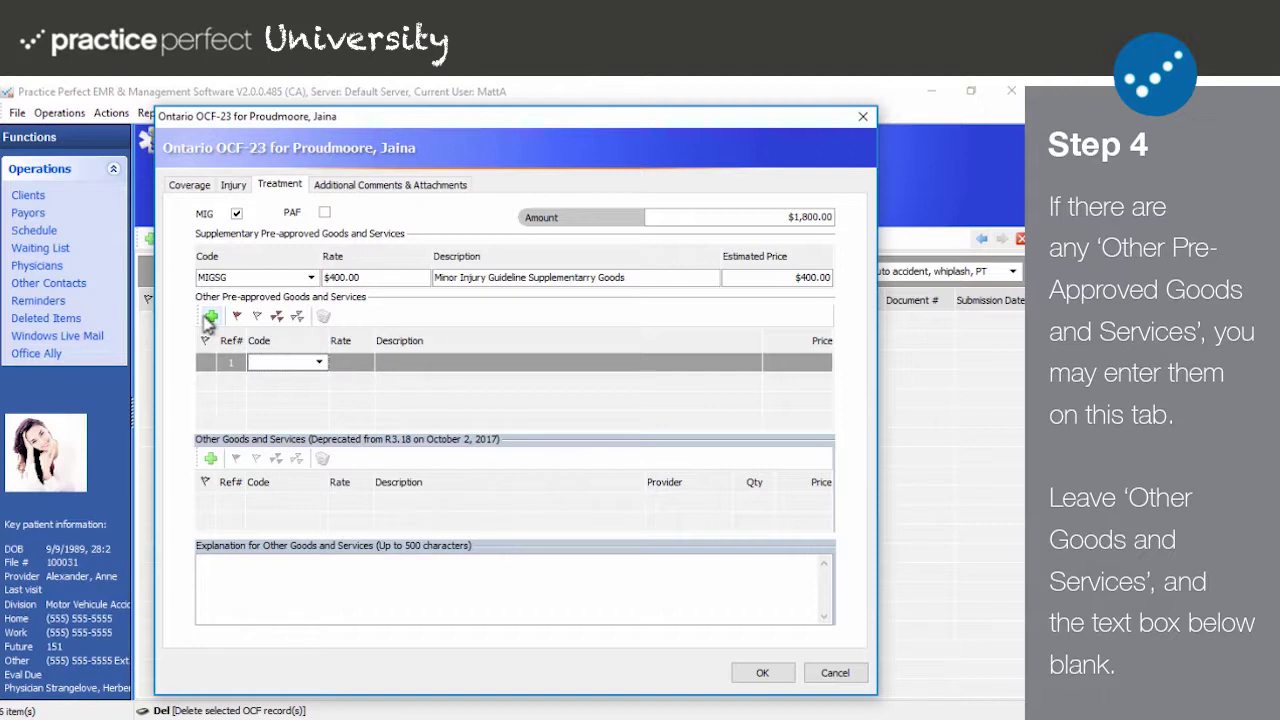
pyautogui.write('3SC10')
pyautogui.click(425, 370)
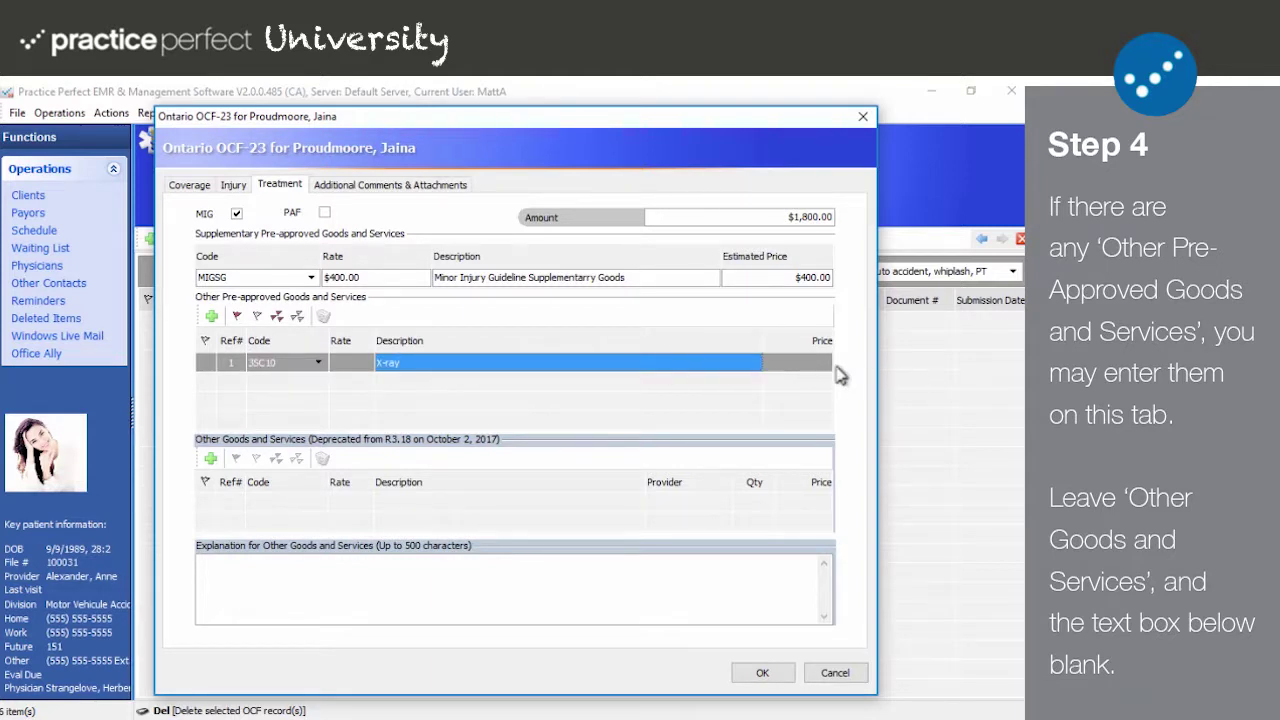
pyautogui.click(818, 362)
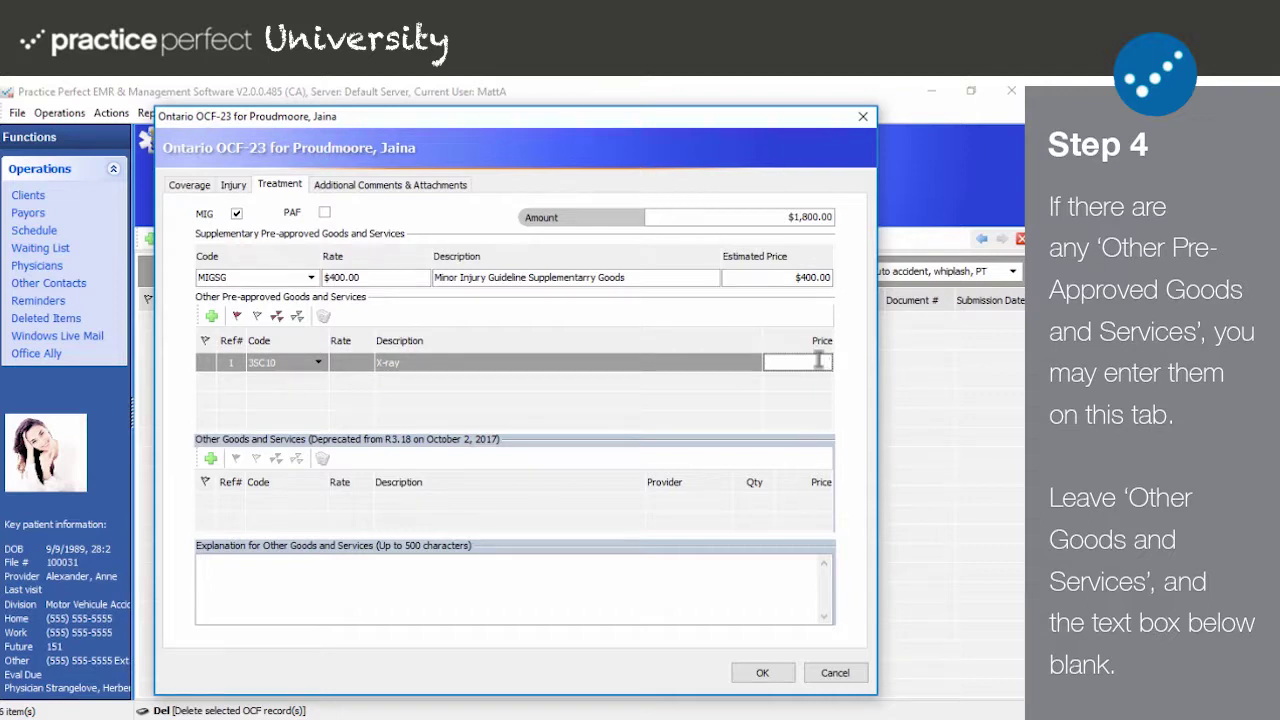
pyautogui.click(206, 362)
pyautogui.click(323, 316)
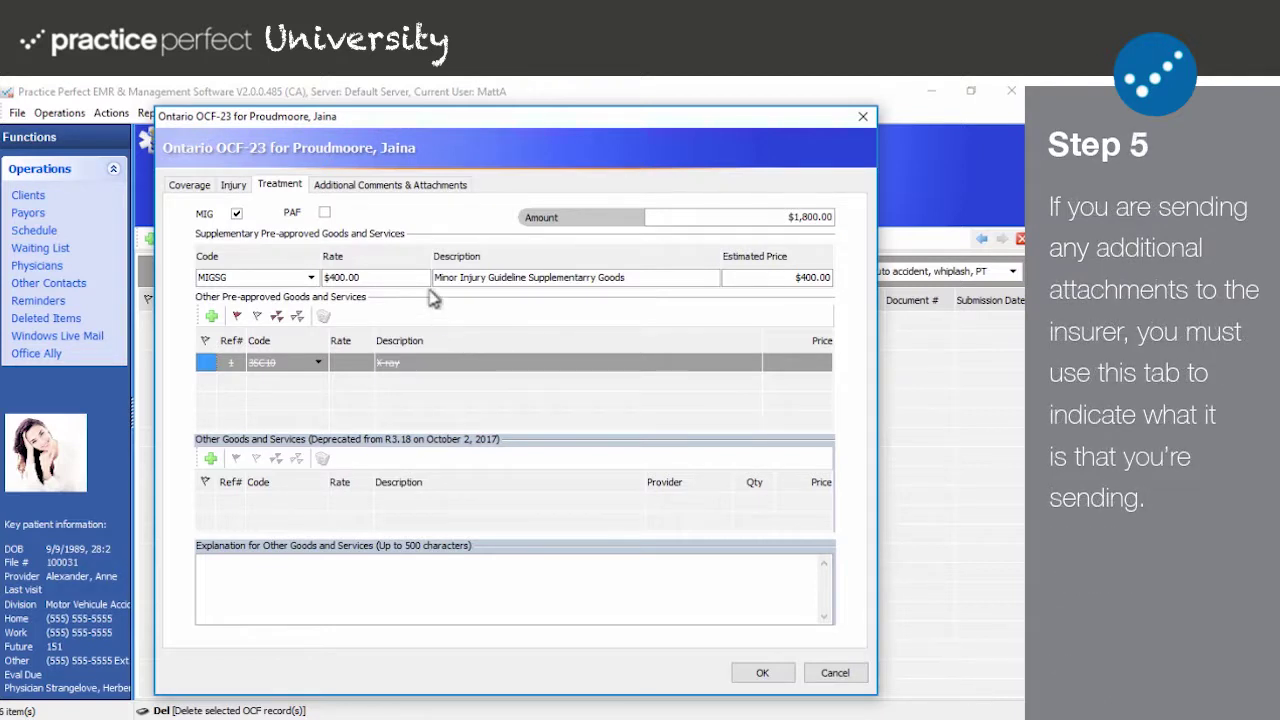
# - In the additional comments and attachments, mark that attachments are being sent and set the number of items to 1
pyautogui.click(420, 186)
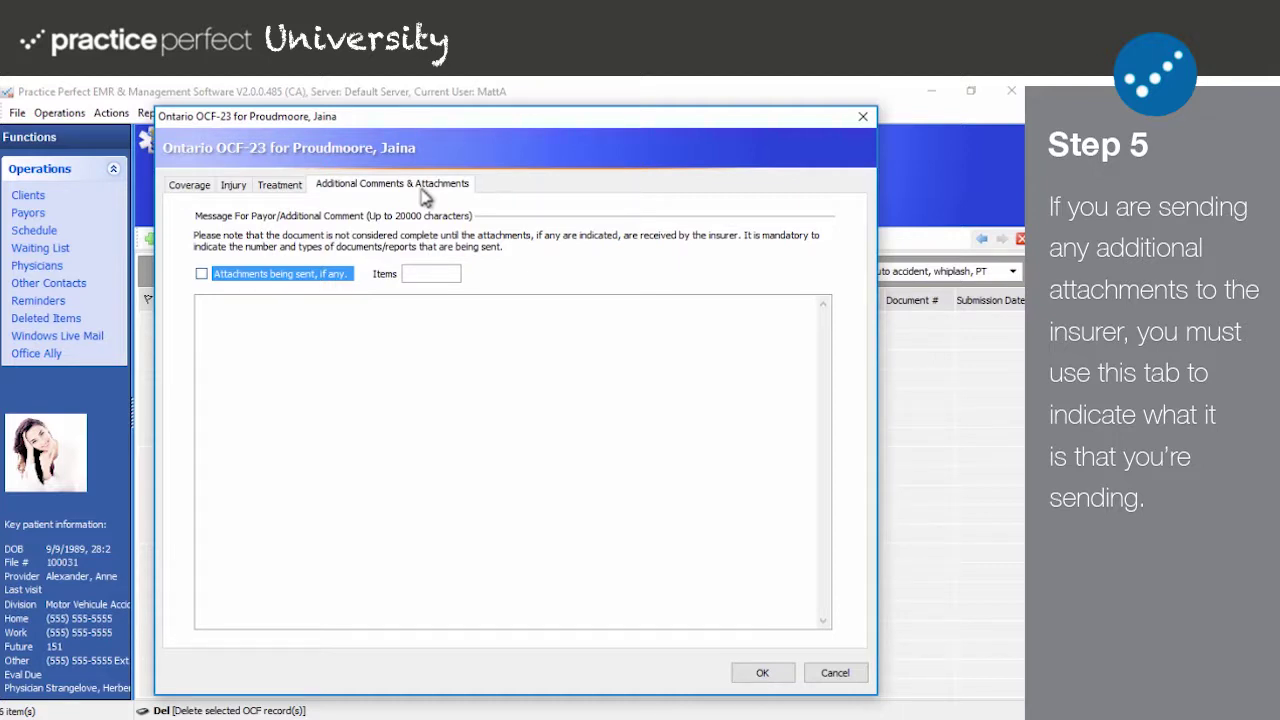
pyautogui.click(423, 343)
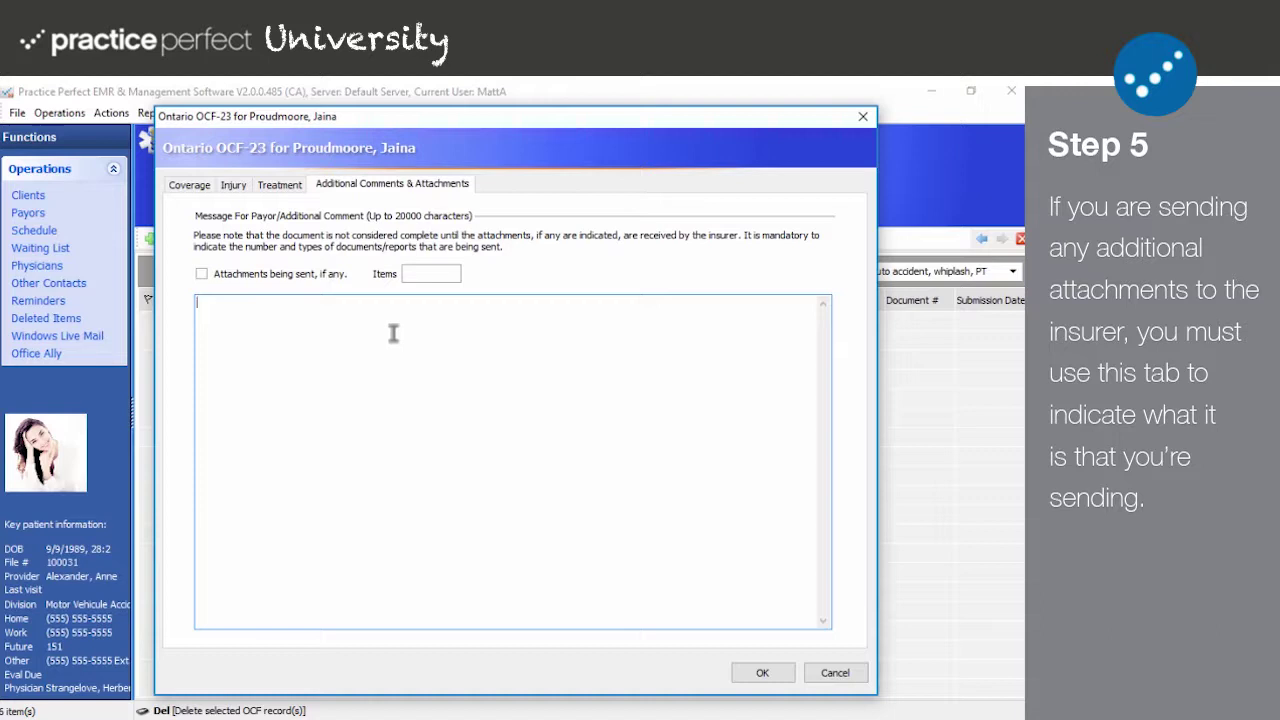
pyautogui.click(203, 275)
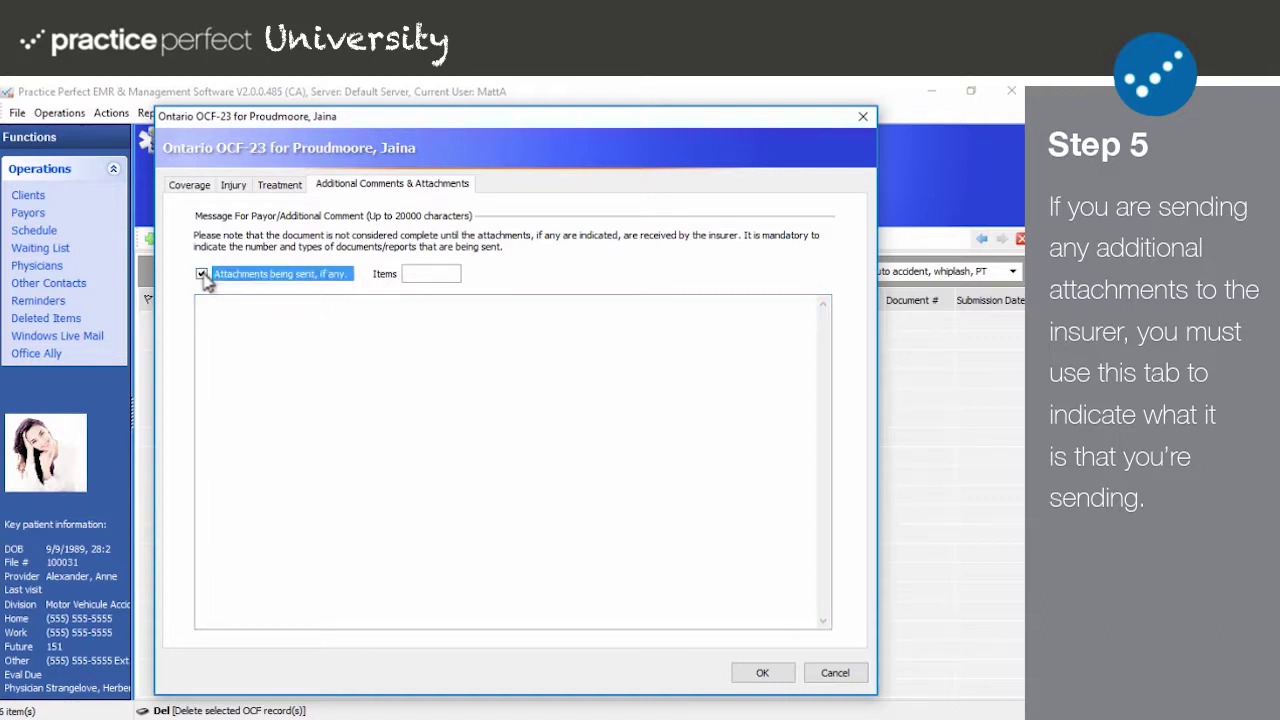
pyautogui.click(427, 266)
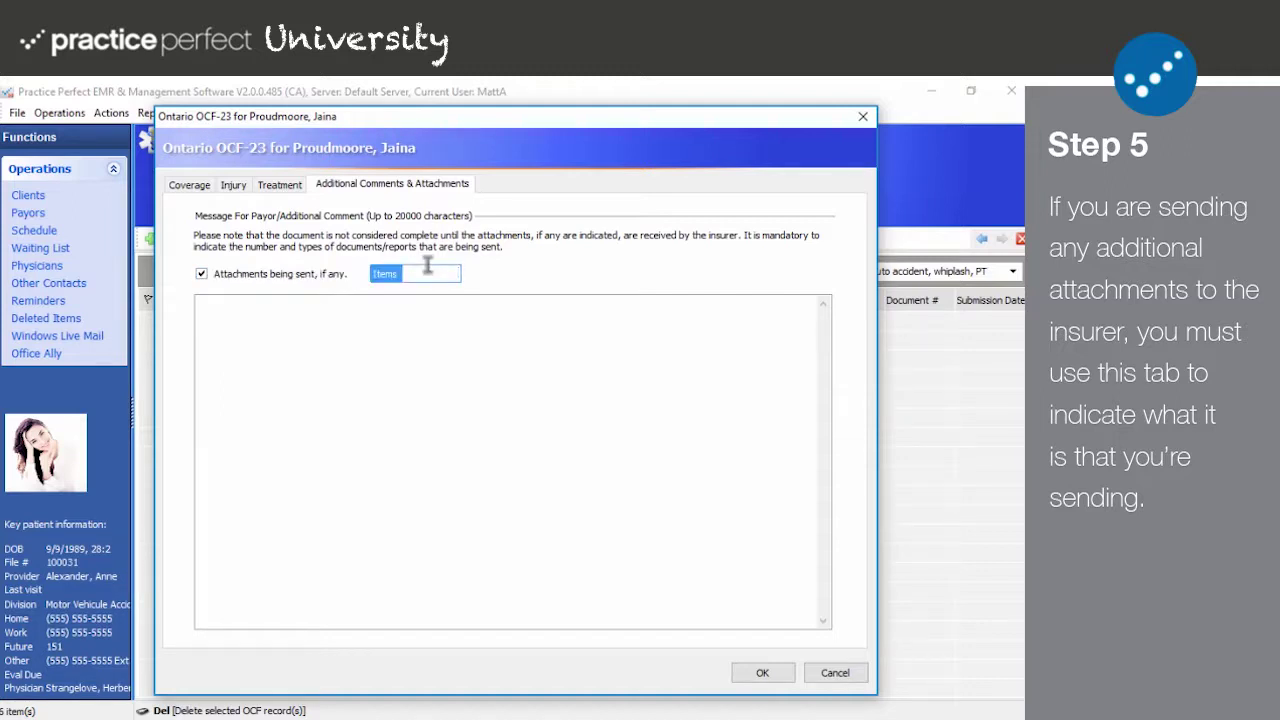
pyautogui.write('1')
# - Enter the payor message "We are sending something else, too." and save the completed OCF-23
pyautogui.click(514, 595)
pyautogui.write('W')
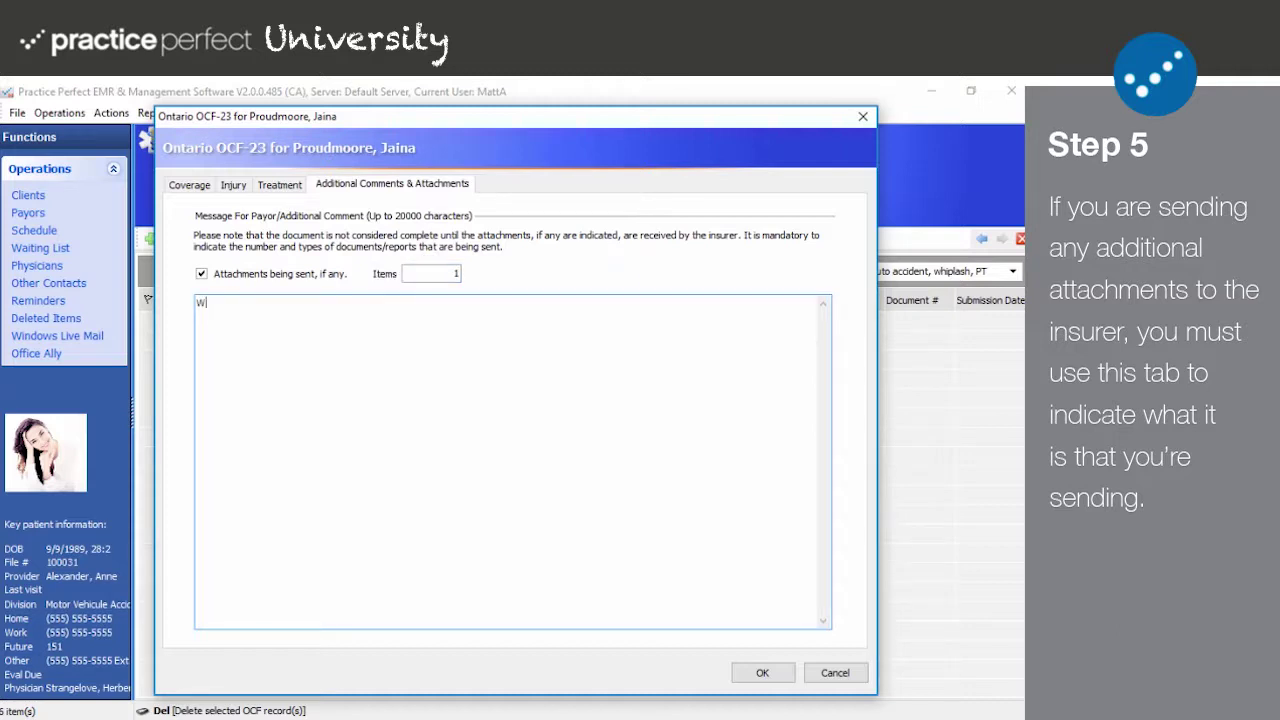
pyautogui.write('e are sending something else, too.')
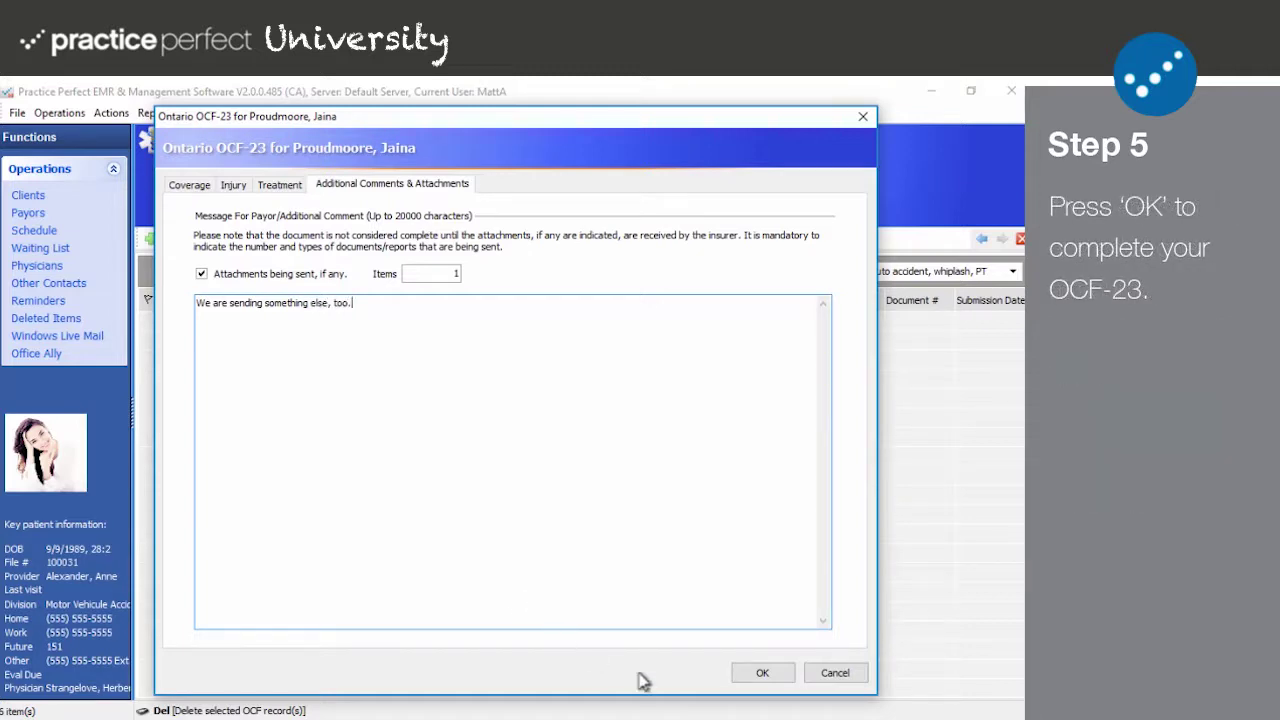
pyautogui.click(764, 674)
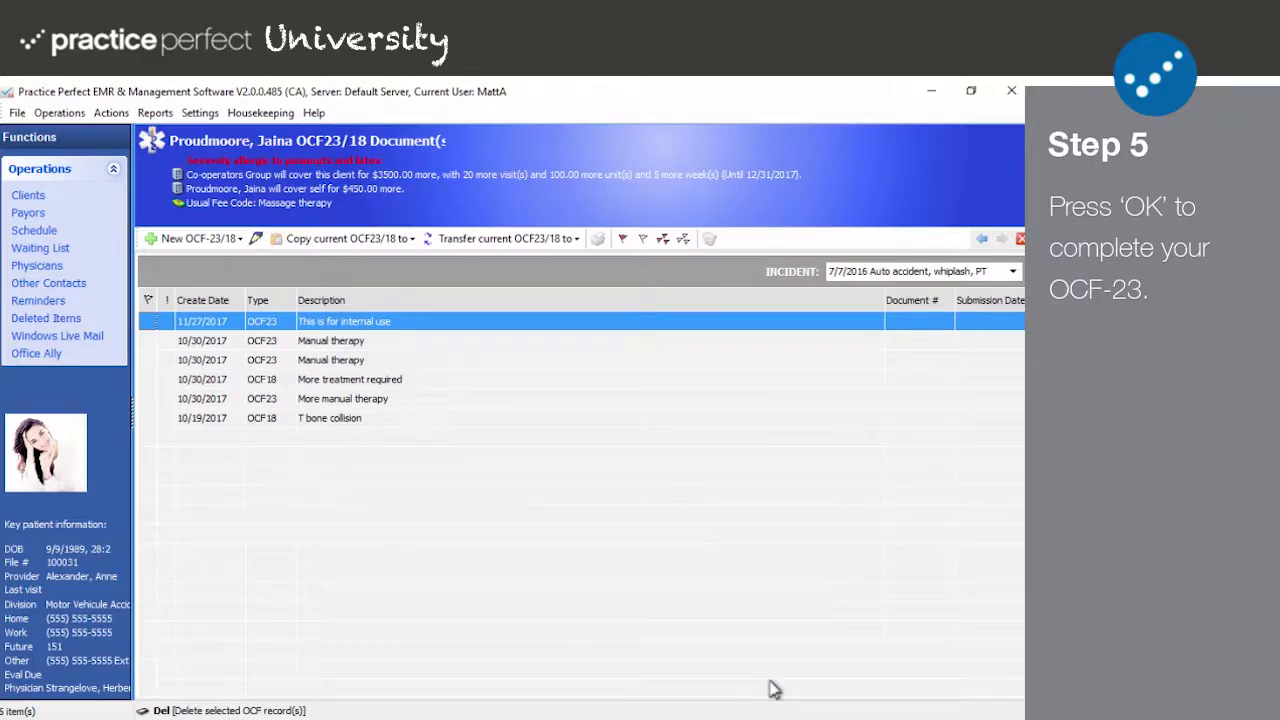